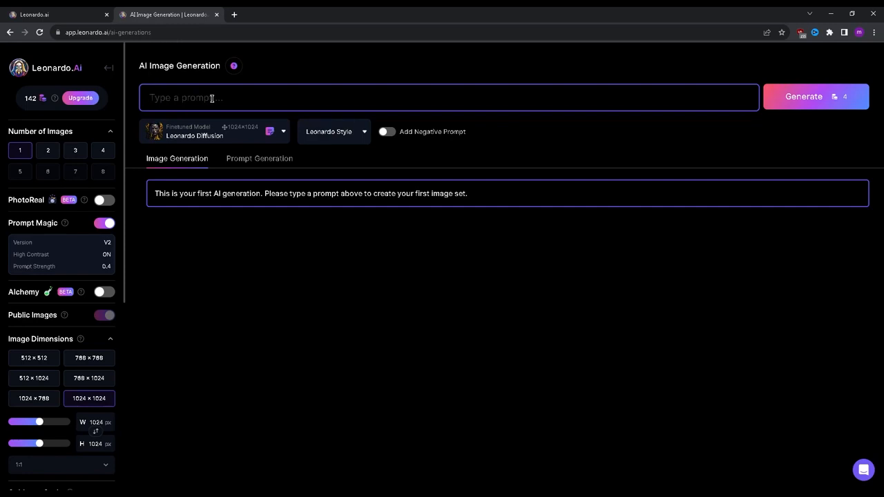
Enter "Cat in a space" as the image prompt
{"action": "type", "text": "Cat in a space"}
{"action": "type", "text": ","}
{"action": "key", "text": "BackSpace"}
{"action": "key", "text": "BackSpace"}
Enable the negative prompt and fill it with "black light, stars, ugly, error, many hands"
{"action": "left_click", "coordinate": [388, 131]}
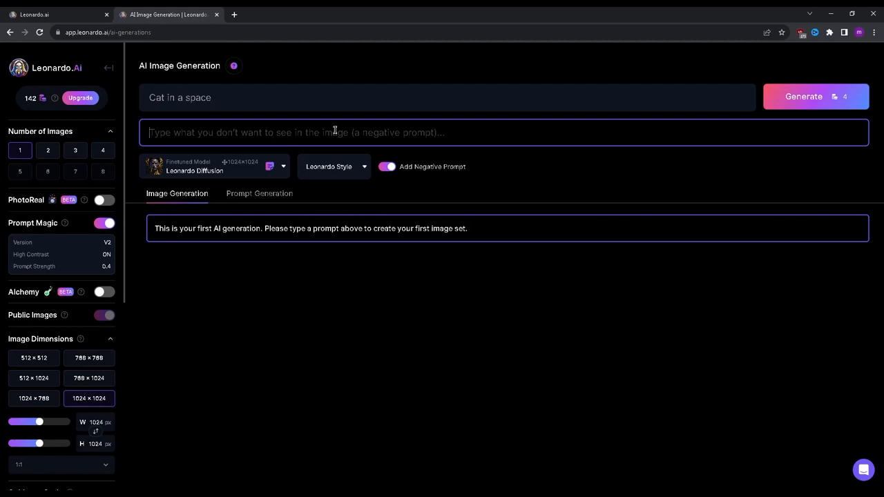
{"action": "type", "text": "black lig"}
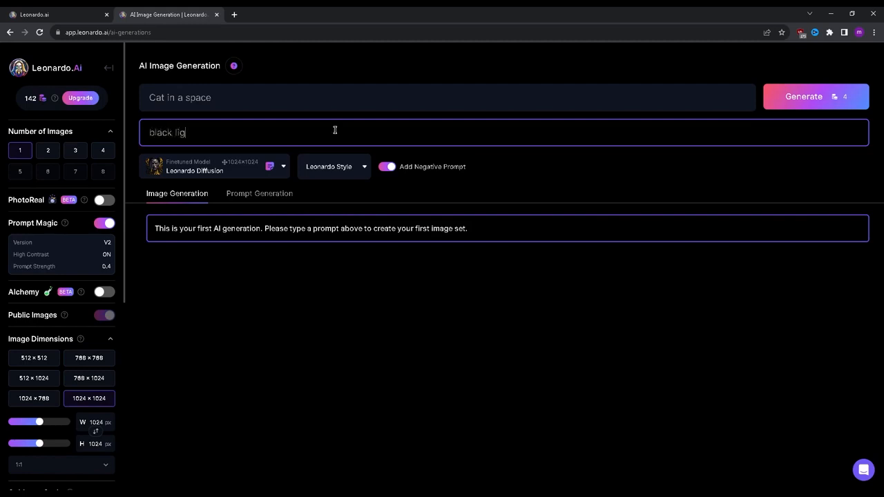
{"action": "type", "text": "ht,"}
{"action": "type", "text": "sand"}
{"action": "key", "text": "BackSpace"}
{"action": "key", "text": "BackSpace"}
{"action": "key", "text": "BackSpace"}
{"action": "type", "text": "tars, ugly,"}
{"action": "type", "text": "error, many hands"}
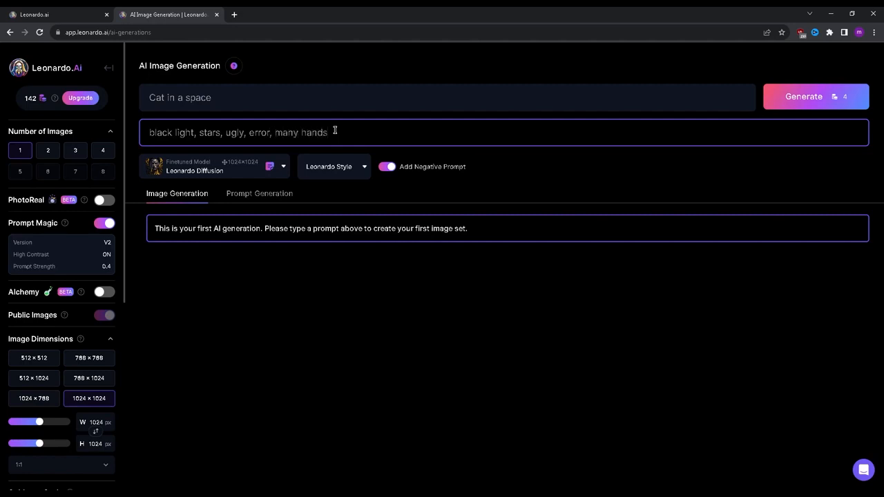
{"action": "left_click", "coordinate": [426, 336]}
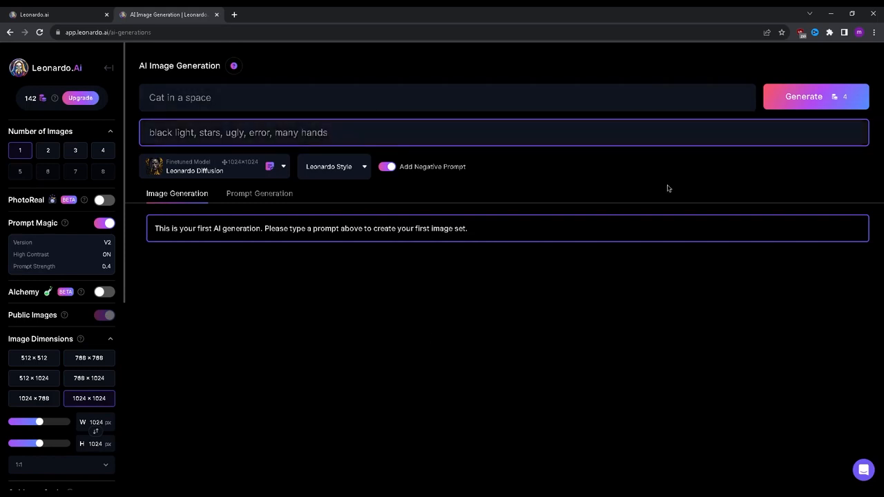
Generate the image from the space cat prompt and view the result enlarged
{"action": "left_click", "coordinate": [802, 96]}
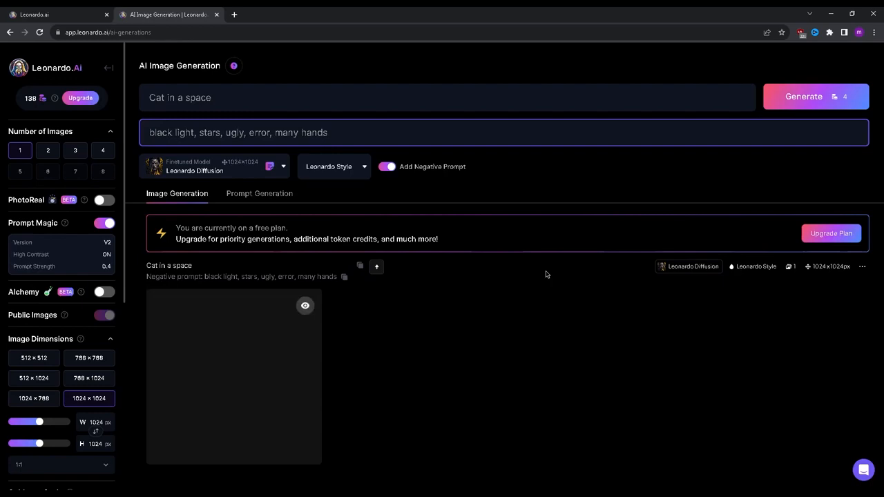
{"action": "left_click", "coordinate": [250, 334]}
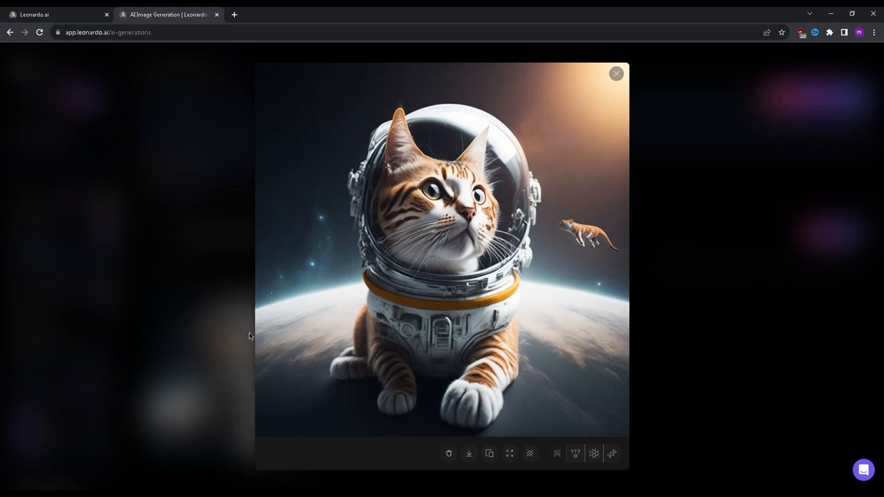
{"action": "left_click", "coordinate": [661, 290]}
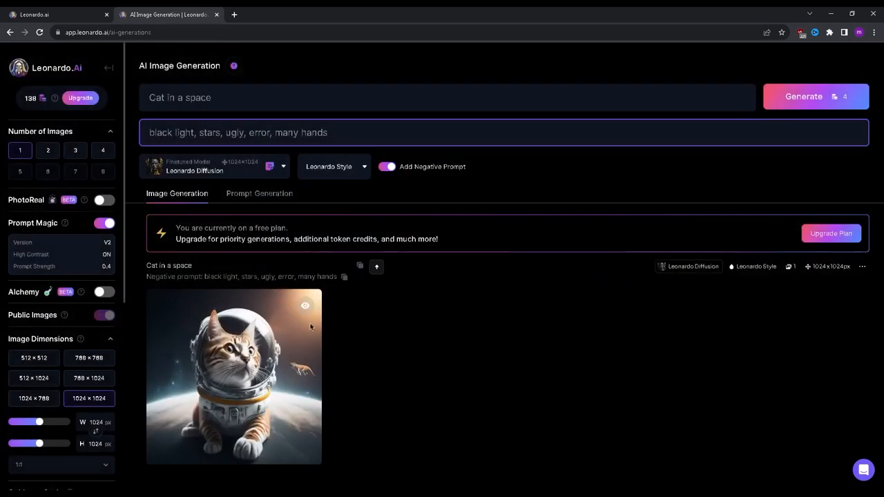
{"action": "left_click", "coordinate": [262, 341]}
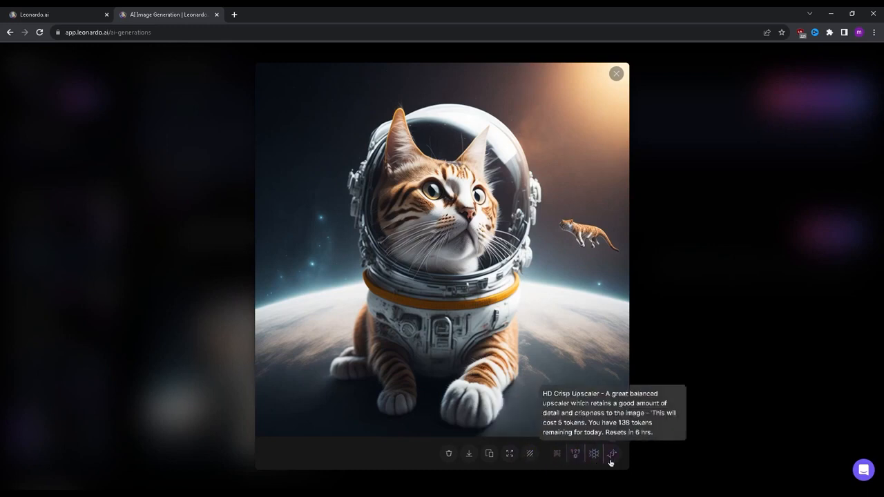
{"action": "left_click", "coordinate": [726, 364]}
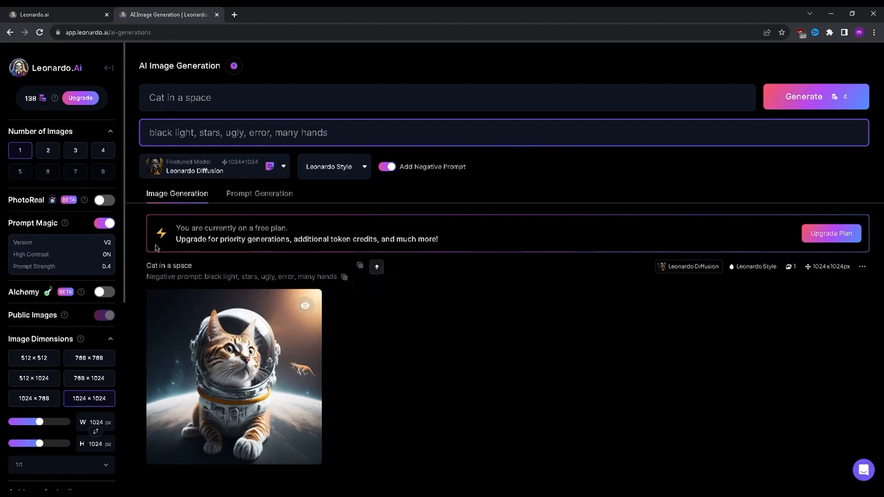
Reuse the prompt "Cat in a space" in Prompt Generation to ideate 2 more detailed prompts
{"action": "left_click_drag", "start_coordinate": [145, 266], "coordinate": [201, 260]}
{"action": "left_click", "coordinate": [227, 261]}
{"action": "triple_click", "coordinate": [218, 97]}
{"action": "key", "text": "ctrl+c"}
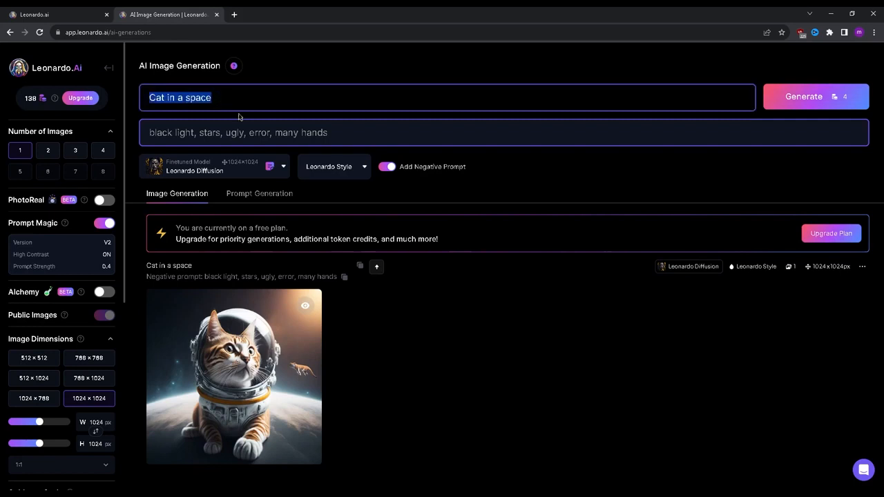
{"action": "left_click", "coordinate": [275, 200]}
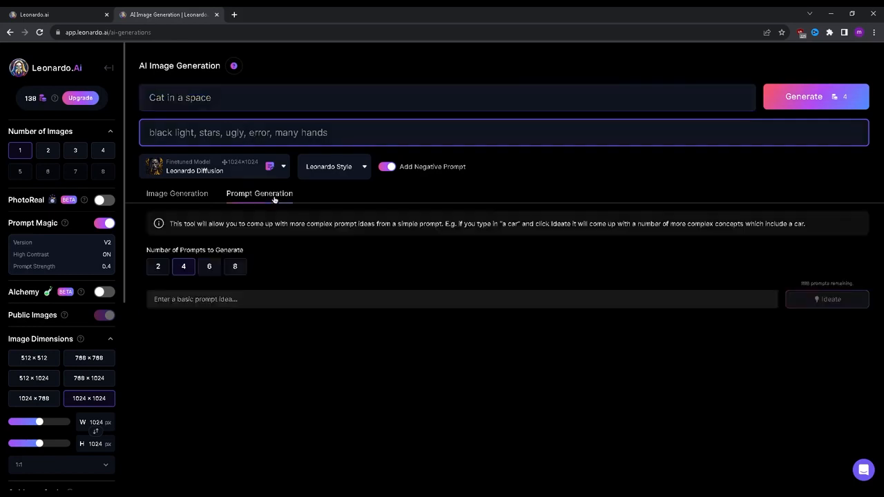
{"action": "left_click", "coordinate": [156, 275]}
{"action": "left_click", "coordinate": [173, 299]}
{"action": "key", "text": "ctrl+v"}
{"action": "key", "text": "Return"}
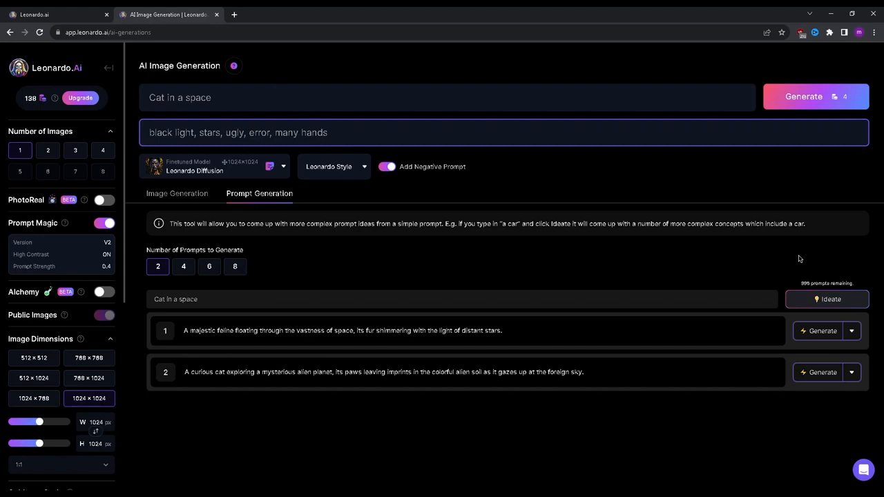
Generate an image from the second suggested prompt, about a curious cat exploring a mysterious alien planet
{"action": "left_click_drag", "start_coordinate": [584, 376], "coordinate": [179, 330]}
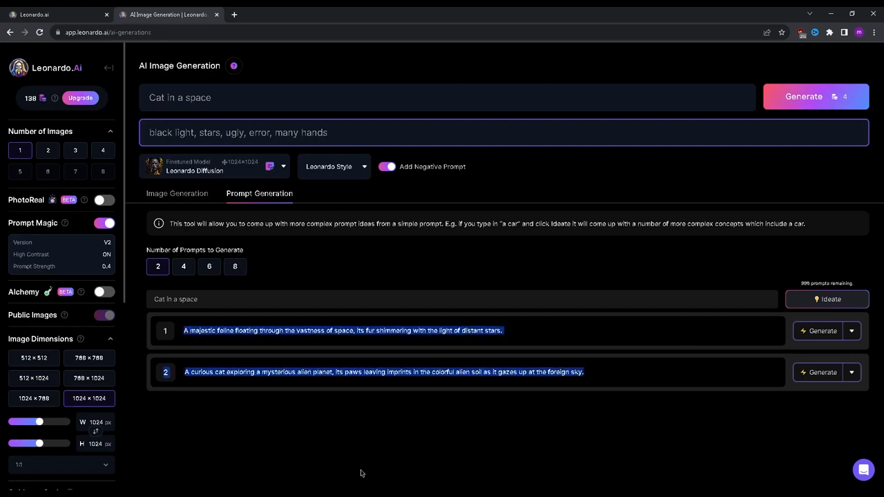
{"action": "left_click", "coordinate": [872, 397]}
{"action": "left_click", "coordinate": [851, 372]}
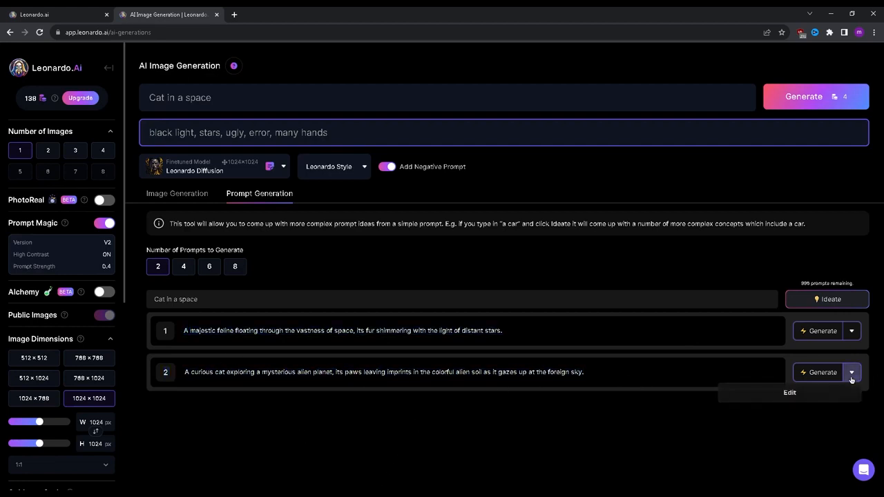
{"action": "left_click", "coordinate": [611, 426]}
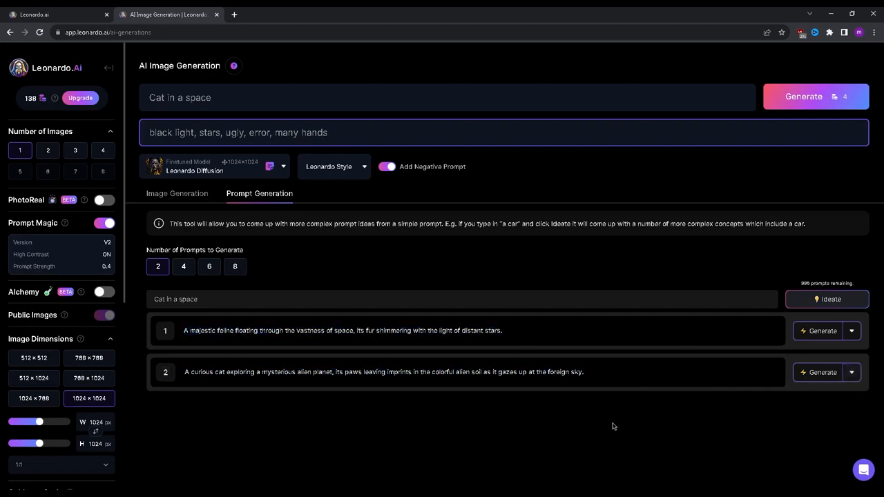
{"action": "left_click", "coordinate": [816, 372]}
{"action": "scroll", "coordinate": [443, 310], "scroll_direction": "down", "scroll_amount": 2}
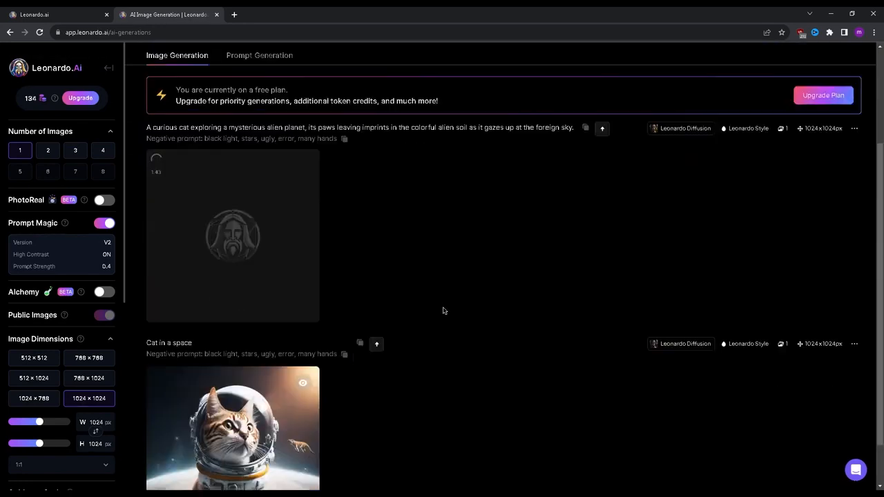
{"action": "scroll", "coordinate": [443, 310], "scroll_direction": "up", "scroll_amount": 3}
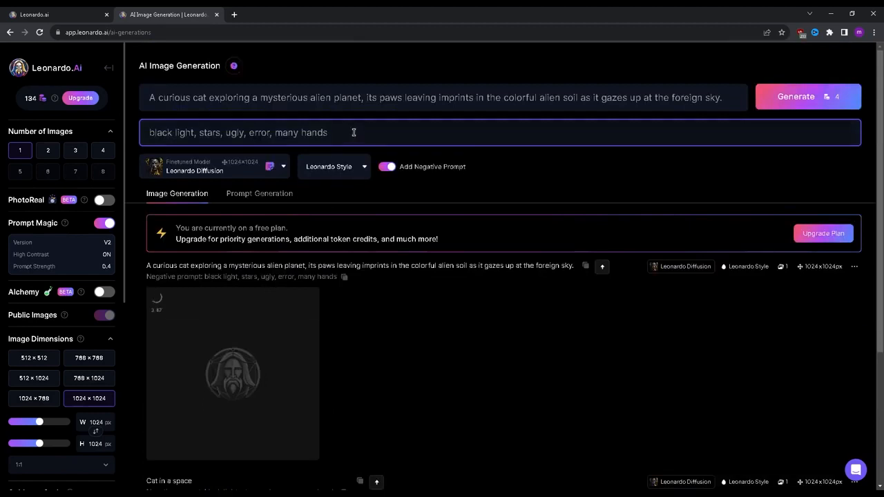
Review the negative prompt and examine the newly generated alien-planet cat image at full size
{"action": "left_click_drag", "start_coordinate": [354, 132], "coordinate": [138, 138]}
{"action": "left_click", "coordinate": [573, 185]}
{"action": "scroll", "coordinate": [574, 185], "scroll_direction": "down", "scroll_amount": 1}
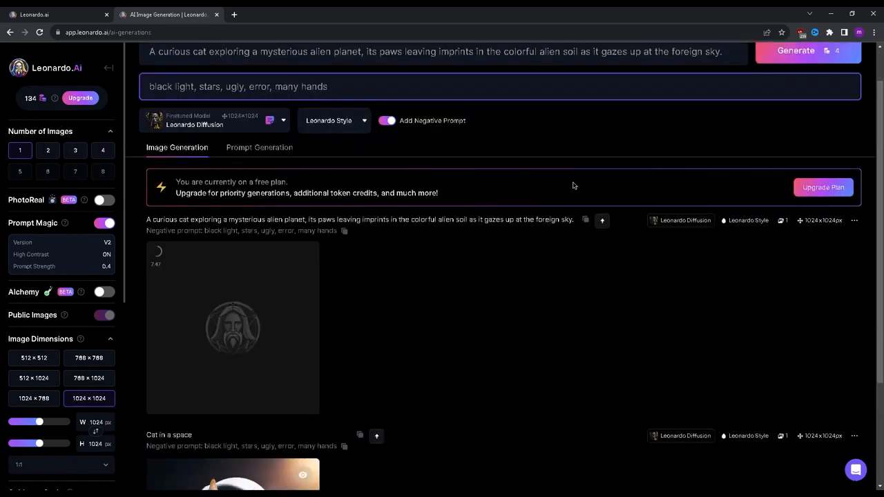
{"action": "scroll", "coordinate": [573, 185], "scroll_direction": "down", "scroll_amount": 1}
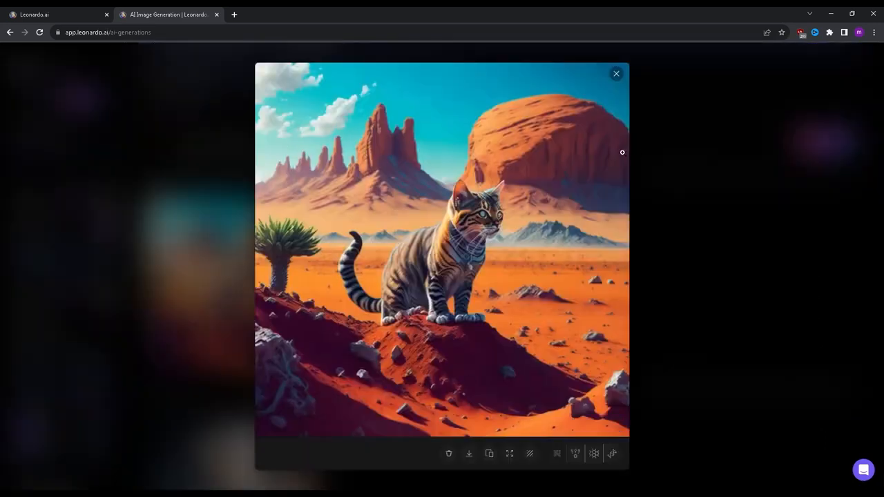
{"action": "left_click", "coordinate": [705, 144]}
{"action": "scroll", "coordinate": [707, 144], "scroll_direction": "up", "scroll_amount": 2}
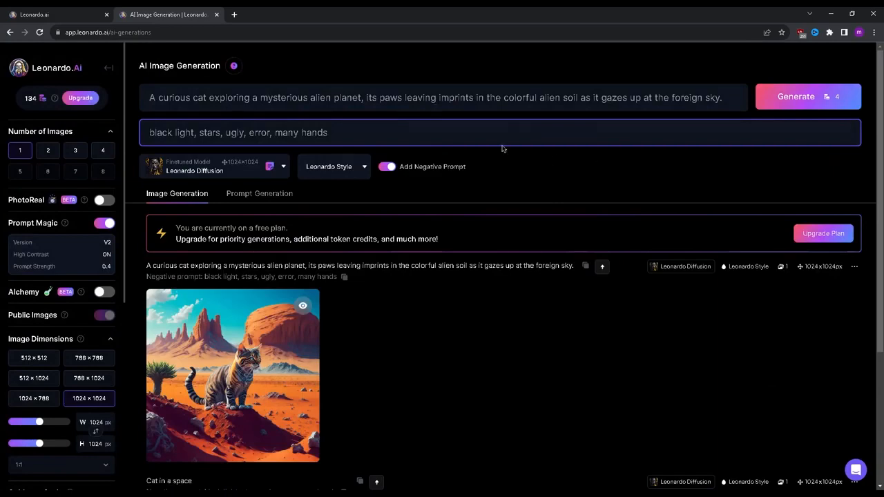
{"action": "left_click", "coordinate": [253, 297]}
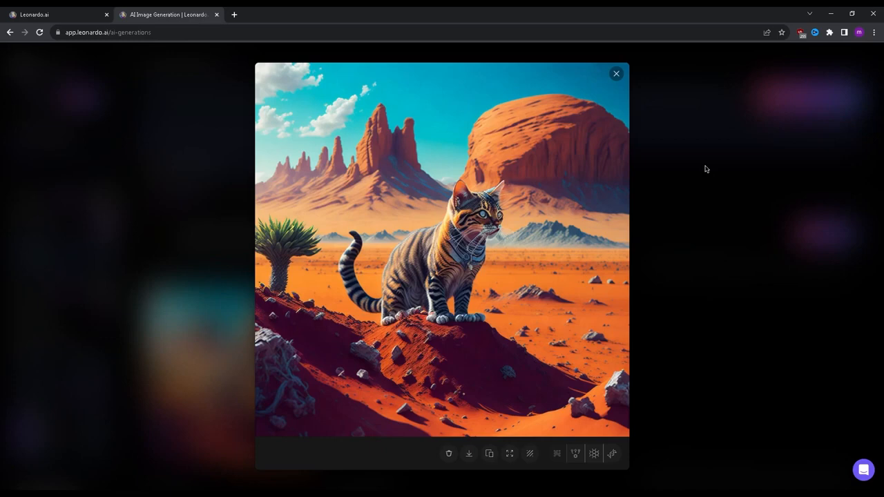
{"action": "left_click", "coordinate": [742, 180]}
{"action": "scroll", "coordinate": [742, 181], "scroll_direction": "down", "scroll_amount": 2}
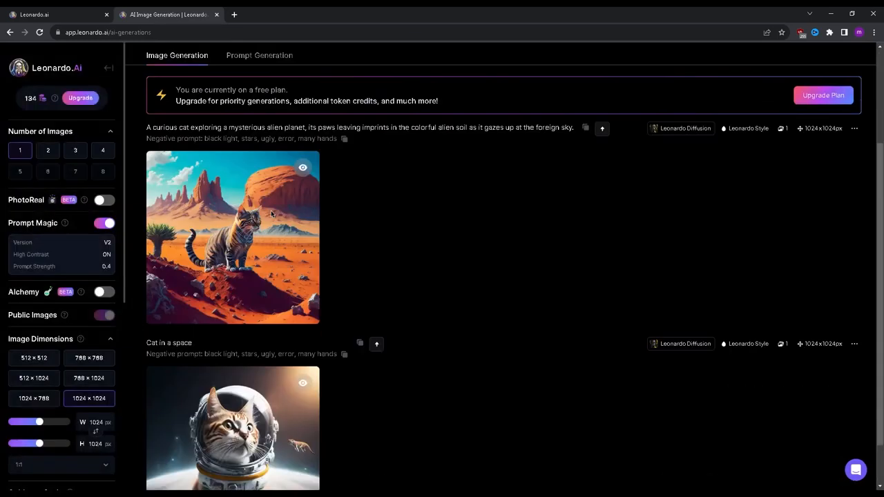
Turn off Prompt Magic and generate the curious cat prompt again
{"action": "scroll", "coordinate": [382, 185], "scroll_direction": "up", "scroll_amount": 2}
{"action": "left_click", "coordinate": [260, 193]}
{"action": "left_click", "coordinate": [177, 194]}
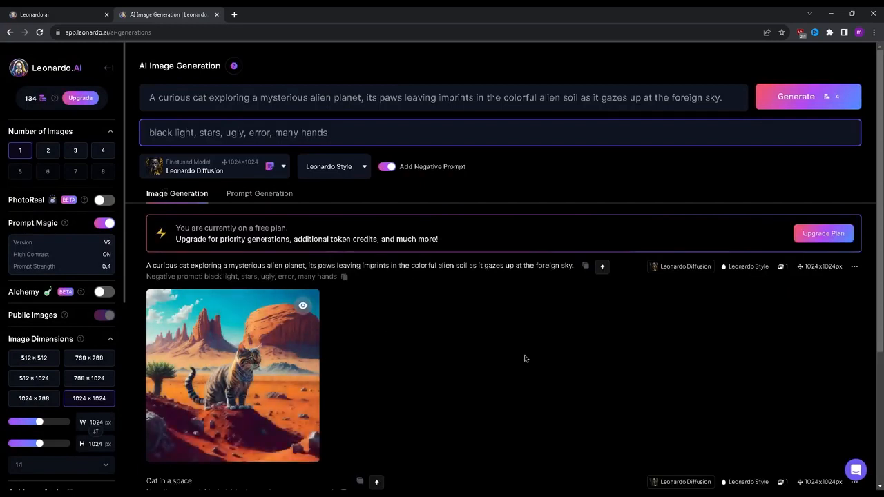
{"action": "left_click", "coordinate": [104, 224]}
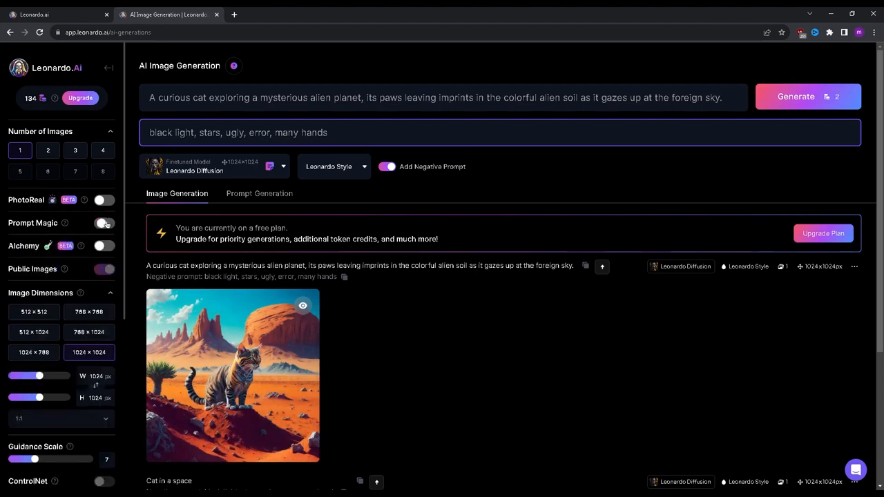
{"action": "left_click", "coordinate": [848, 94]}
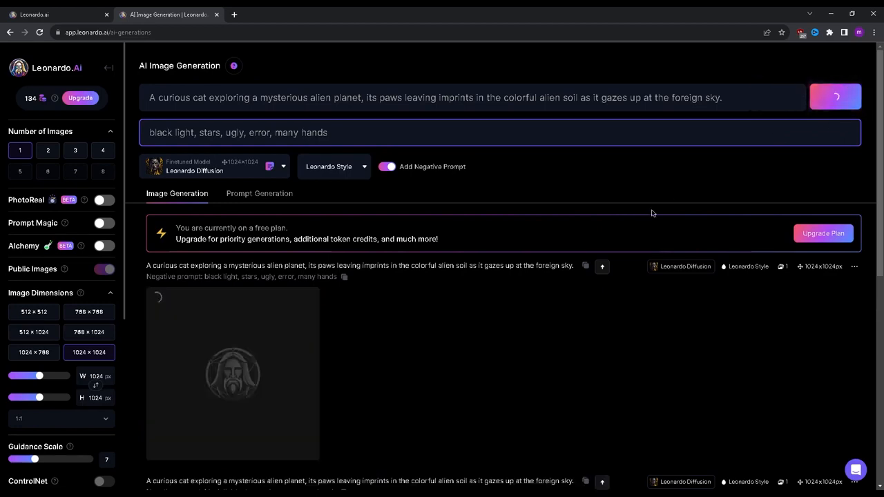
{"action": "scroll", "coordinate": [563, 294], "scroll_direction": "down", "scroll_amount": 2}
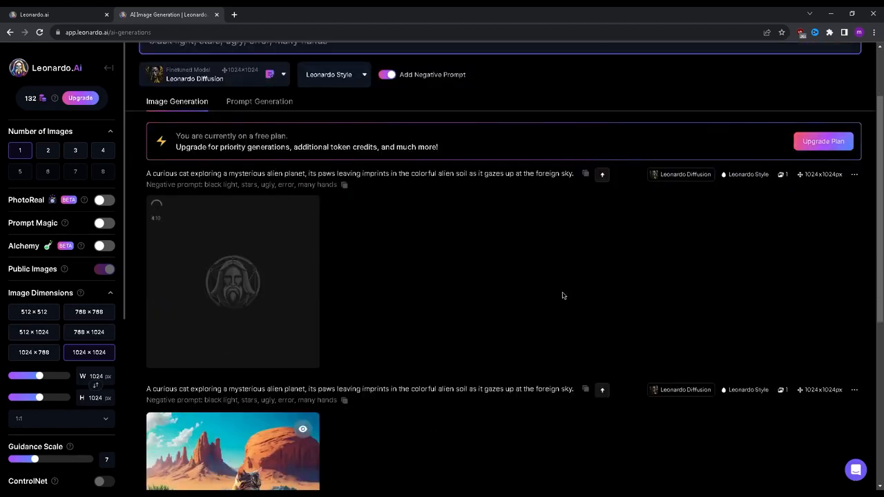
Compare the image made without Prompt Magic against the earlier alien-planet cat image, viewing each enlarged
{"action": "left_click", "coordinate": [281, 258]}
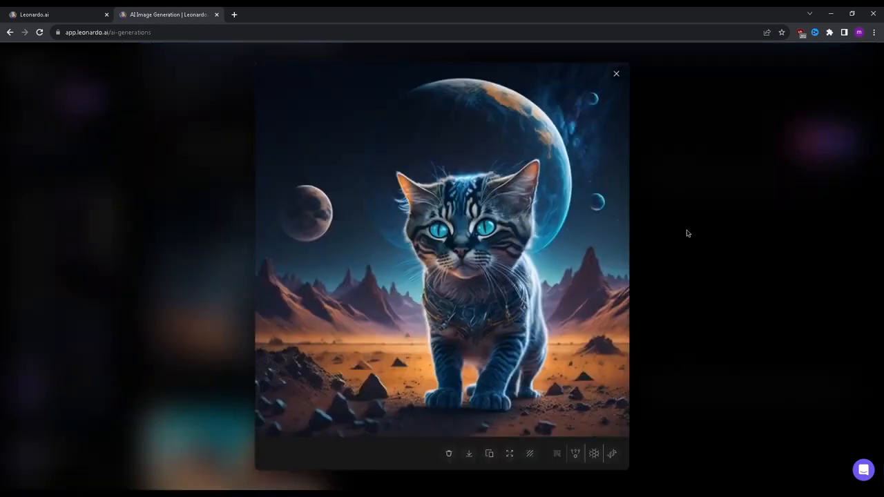
{"action": "left_click", "coordinate": [763, 233]}
{"action": "scroll", "coordinate": [339, 320], "scroll_direction": "down", "scroll_amount": 2}
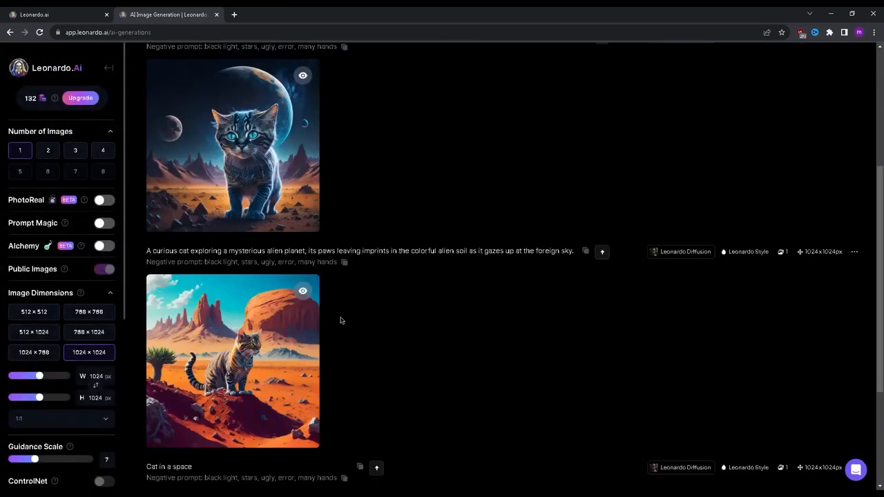
{"action": "left_click", "coordinate": [251, 138]}
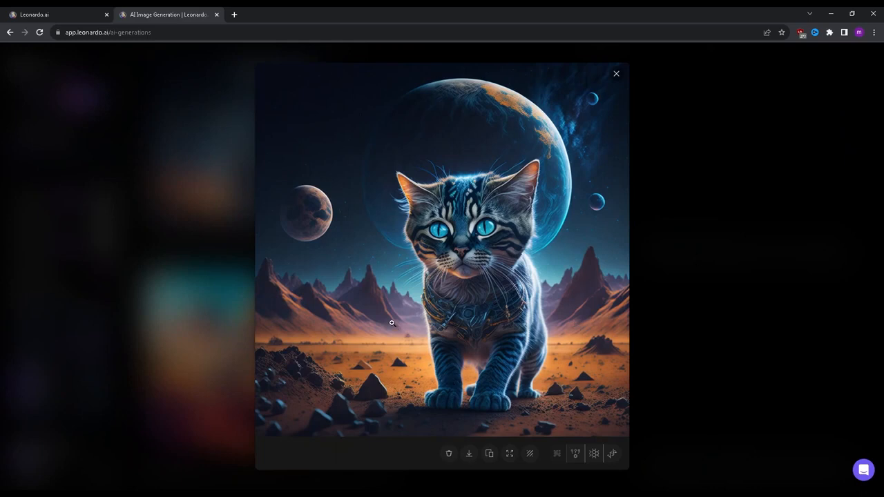
{"action": "left_click", "coordinate": [766, 271]}
{"action": "scroll", "coordinate": [617, 297], "scroll_direction": "down", "scroll_amount": 3}
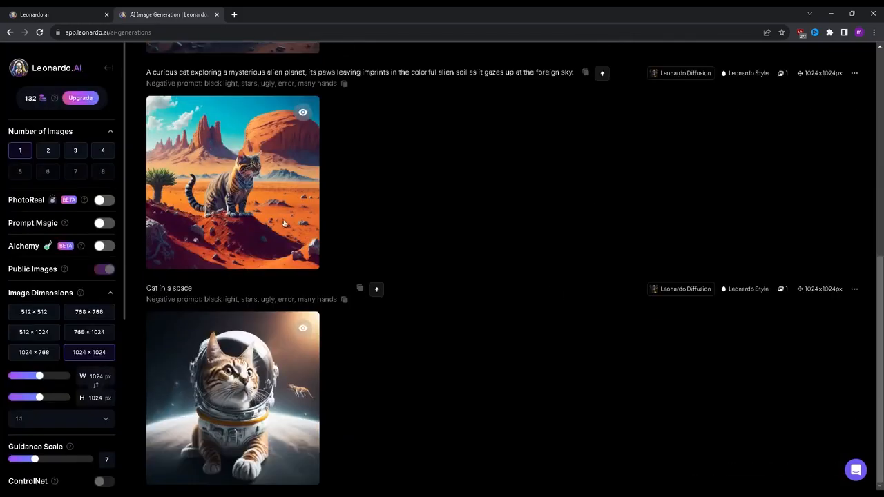
{"action": "scroll", "coordinate": [262, 301], "scroll_direction": "up", "scroll_amount": 2}
{"action": "left_click", "coordinate": [262, 302]}
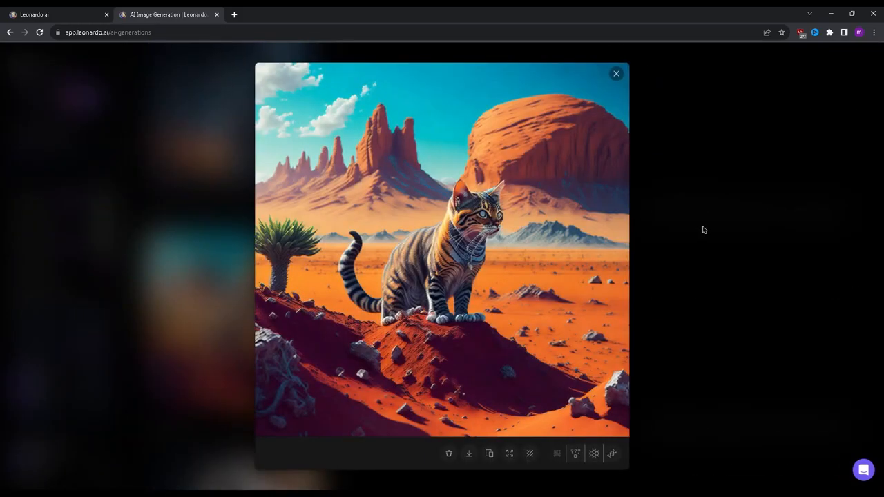
{"action": "left_click", "coordinate": [744, 183]}
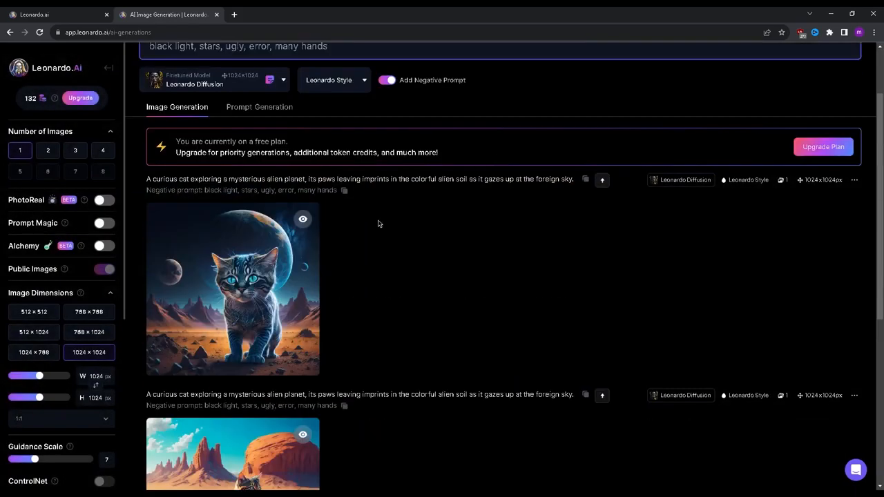
{"action": "left_click", "coordinate": [235, 255]}
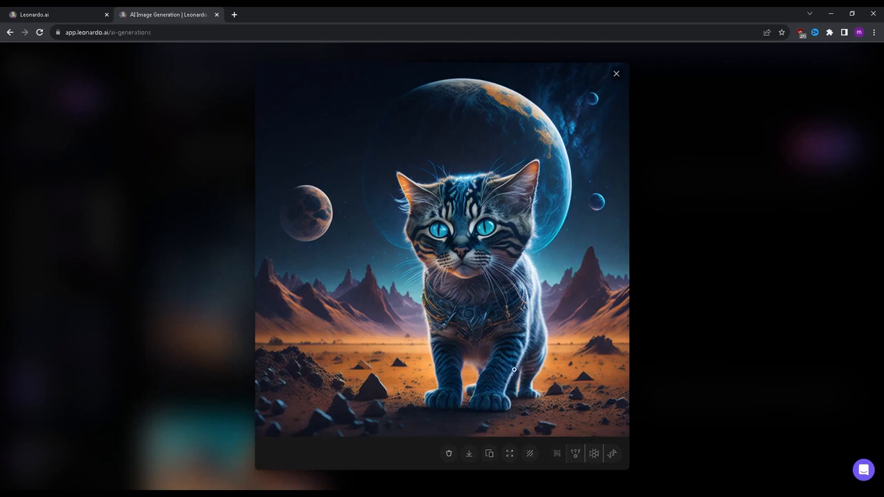
{"action": "left_click", "coordinate": [733, 220]}
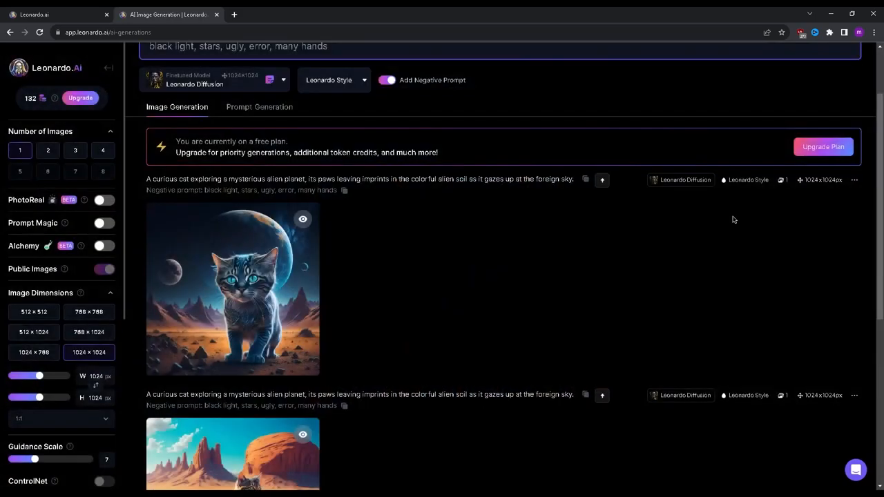
Switch the finetuned model to DreamShaper v7, turn on Prompt Magic and generate the curious cat prompt again
{"action": "left_click", "coordinate": [238, 164]}
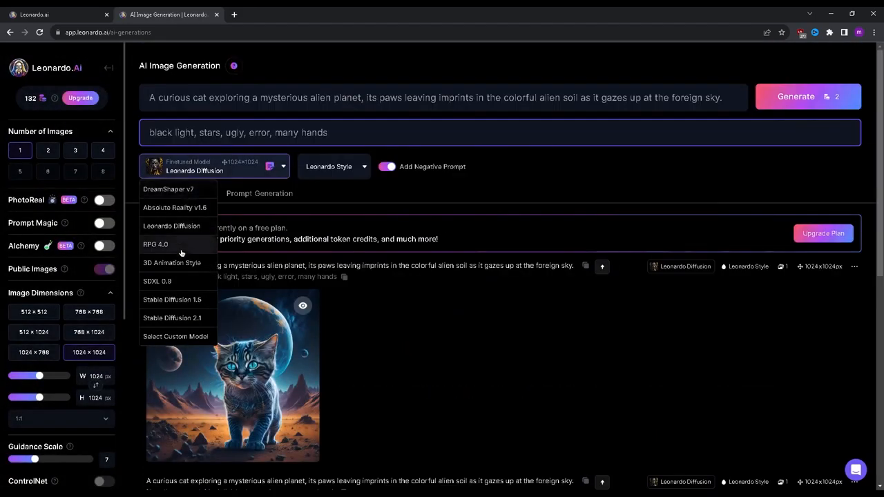
{"action": "left_click", "coordinate": [185, 187]}
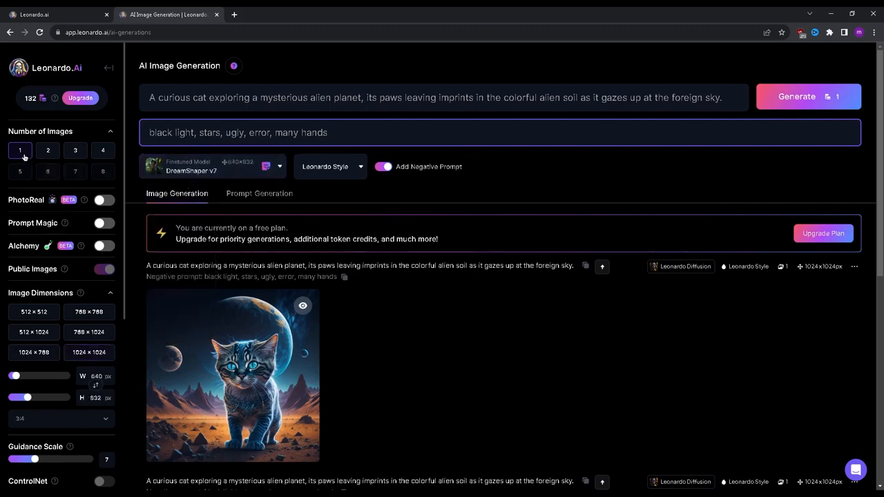
{"action": "left_click", "coordinate": [103, 223]}
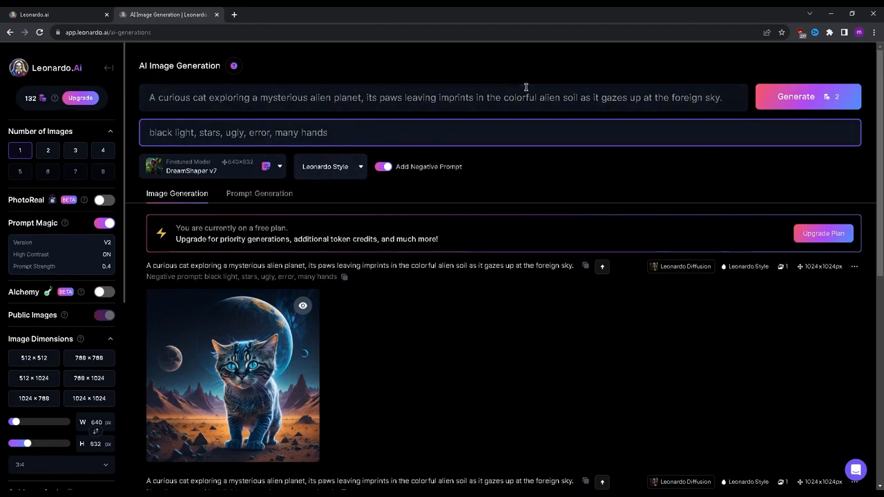
{"action": "left_click", "coordinate": [852, 101]}
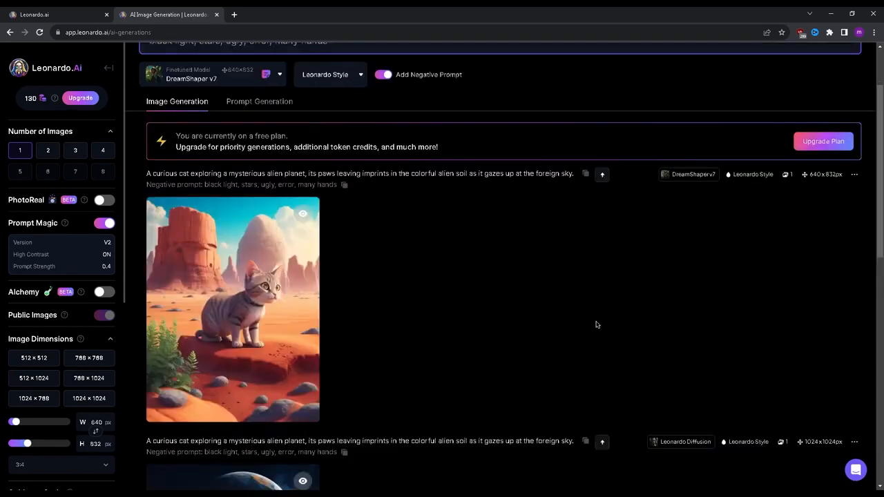
Examine the DreamShaper v7 cat image enlarged and compare it with the earlier Leonardo Diffusion images
{"action": "left_click", "coordinate": [282, 246]}
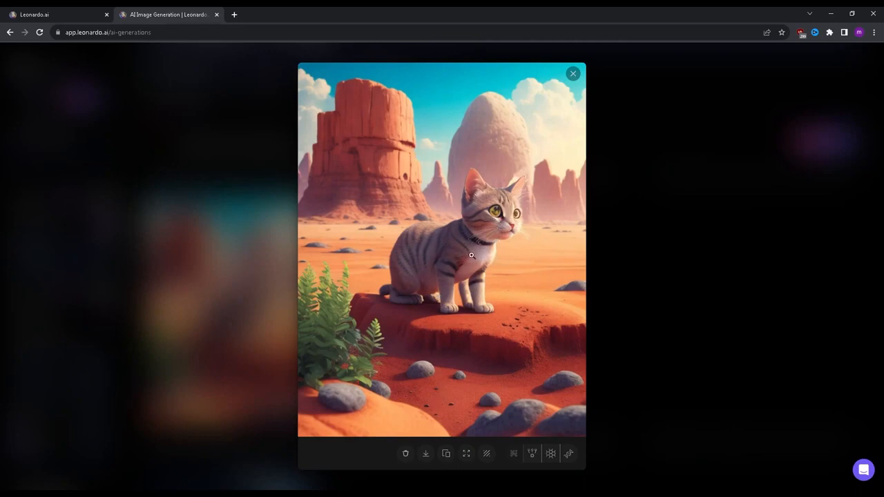
{"action": "left_click", "coordinate": [678, 225]}
{"action": "scroll", "coordinate": [381, 257], "scroll_direction": "down", "scroll_amount": 3}
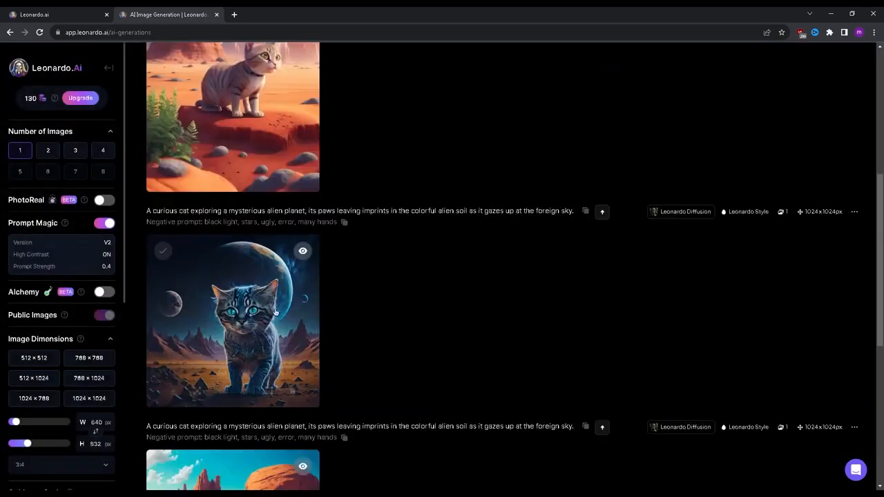
{"action": "scroll", "coordinate": [402, 301], "scroll_direction": "down", "scroll_amount": 5}
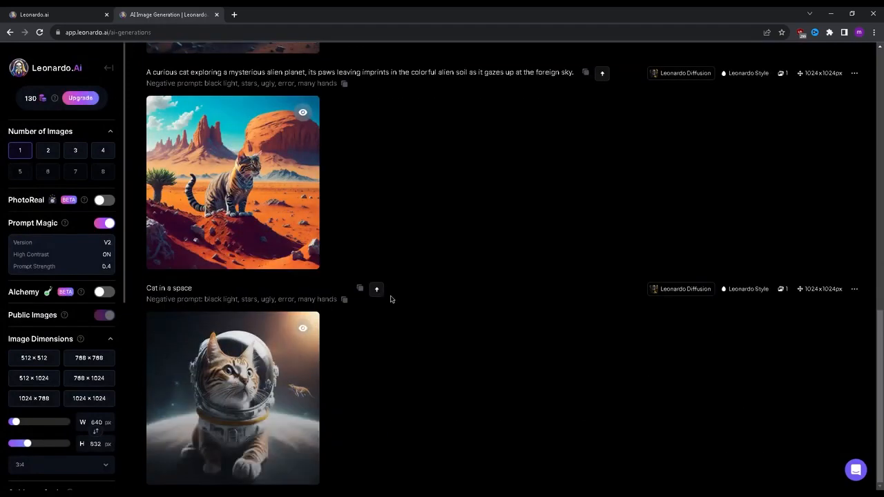
{"action": "scroll", "coordinate": [390, 299], "scroll_direction": "up", "scroll_amount": 10}
{"action": "left_click", "coordinate": [202, 203]}
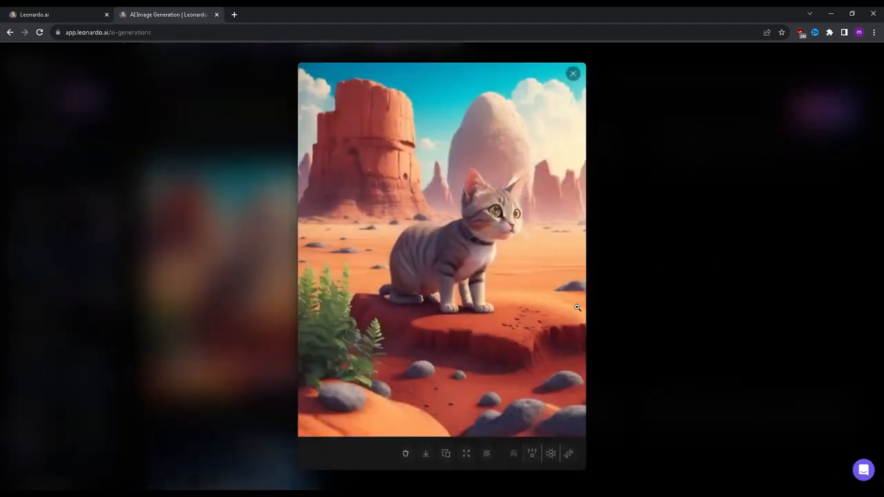
{"action": "left_click", "coordinate": [691, 286]}
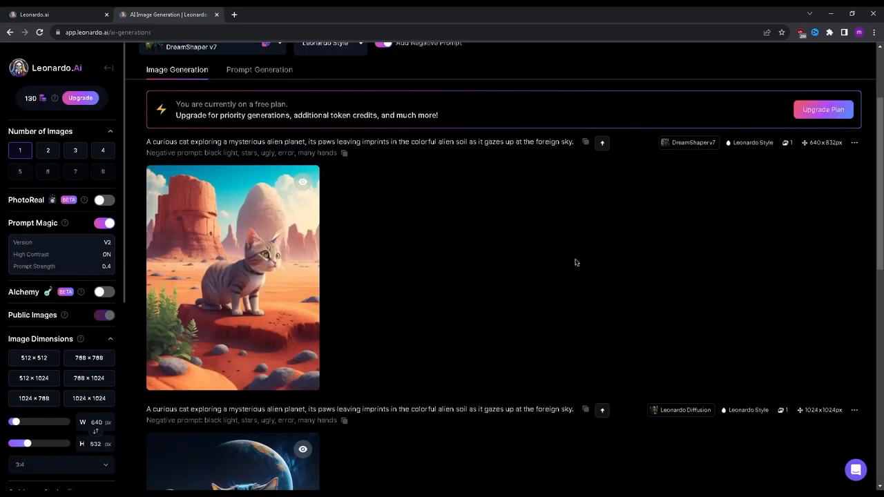
Review the list of available finetuned models without changing the current selection
{"action": "scroll", "coordinate": [221, 80], "scroll_direction": "up", "scroll_amount": 2}
{"action": "left_click", "coordinate": [230, 167]}
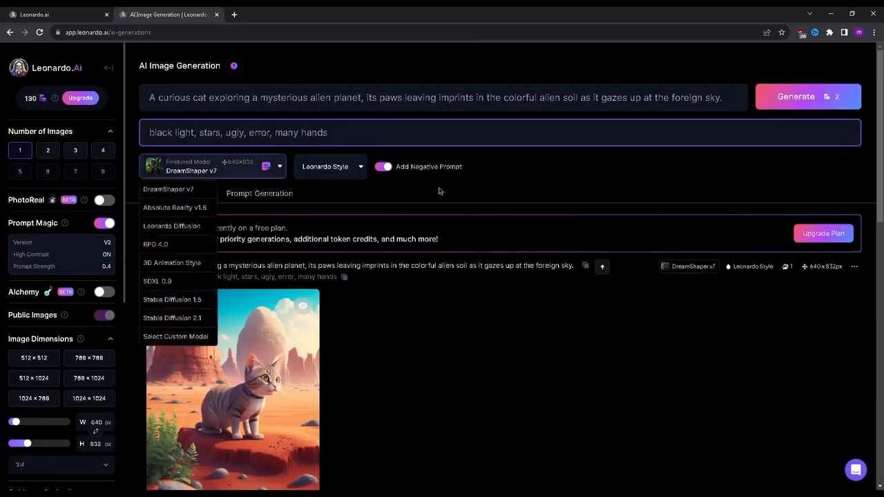
{"action": "left_click", "coordinate": [350, 230]}
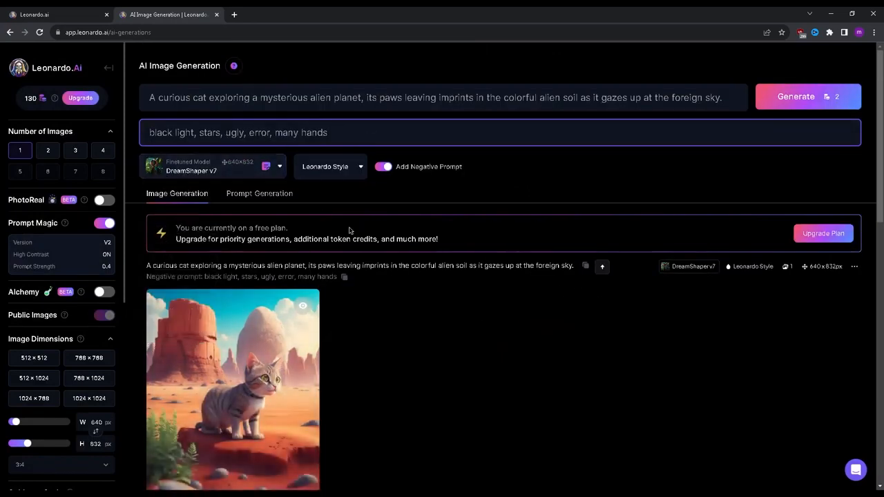
{"action": "left_click", "coordinate": [231, 167]}
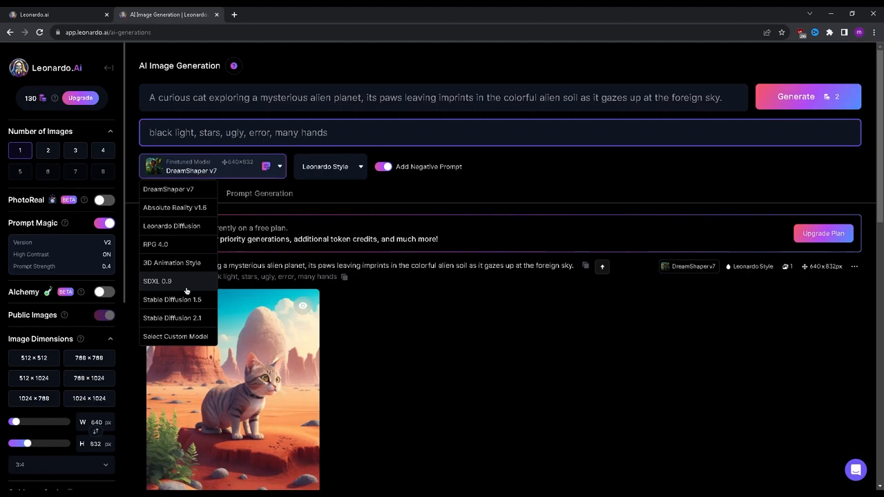
{"action": "left_click", "coordinate": [640, 370]}
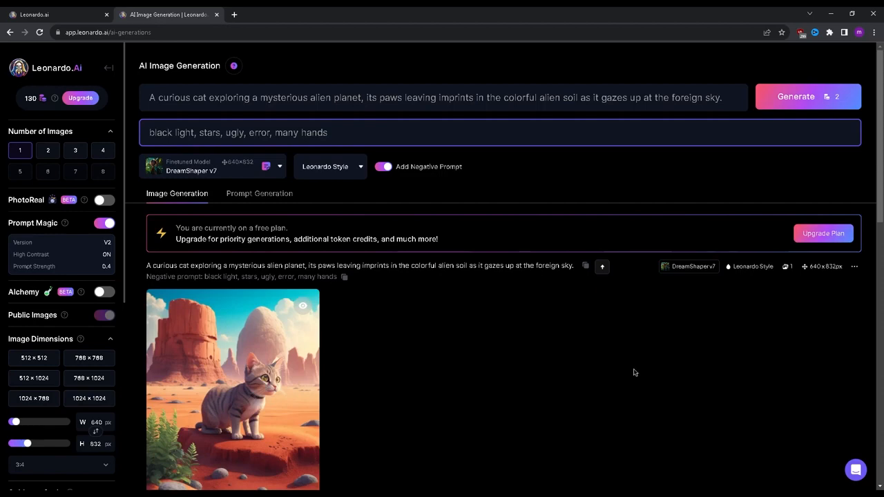
Review the negative prompt text and look over the generated alien-planet cat images
{"action": "scroll", "coordinate": [610, 349], "scroll_direction": "up", "scroll_amount": 10}
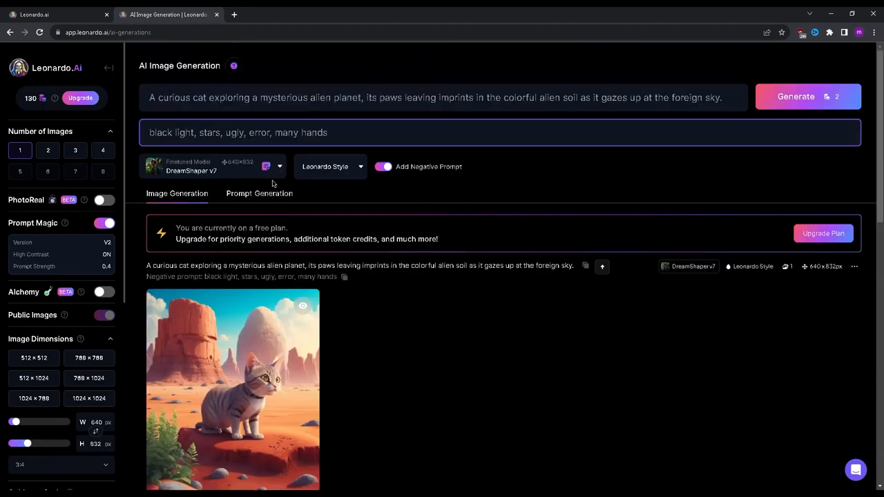
{"action": "left_click_drag", "start_coordinate": [391, 121], "coordinate": [122, 130]}
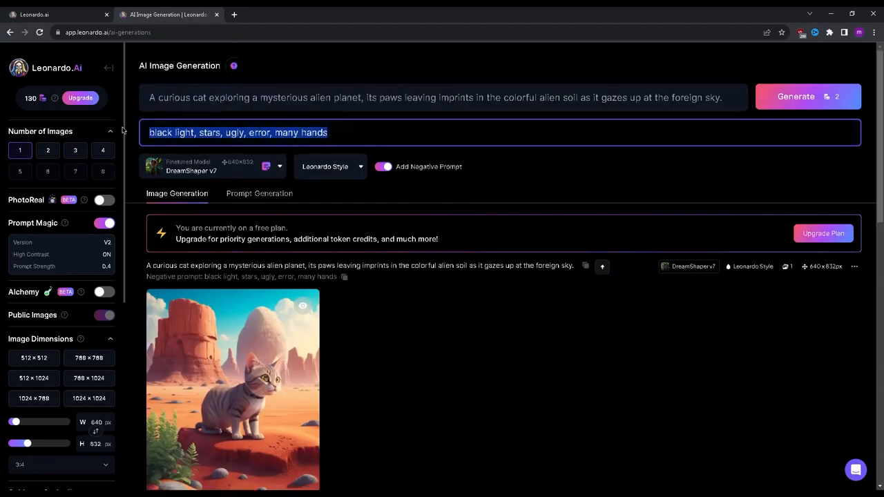
{"action": "left_click", "coordinate": [455, 343]}
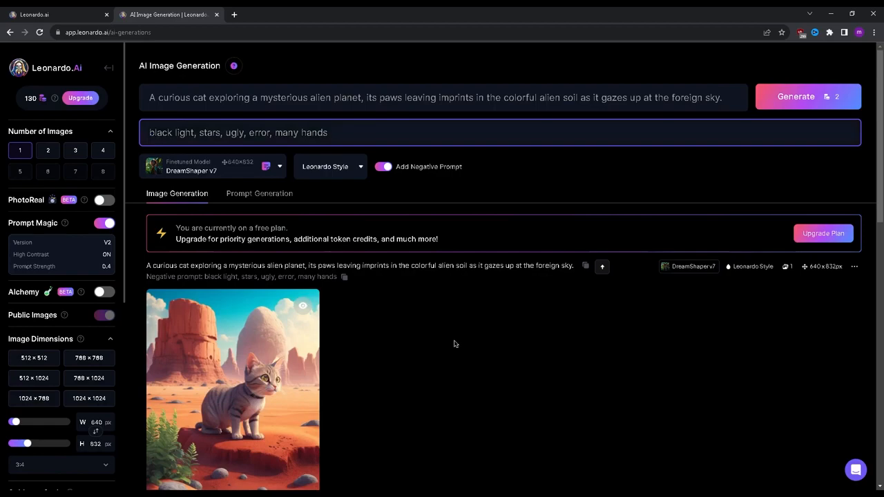
{"action": "scroll", "coordinate": [454, 343], "scroll_direction": "down", "scroll_amount": 5}
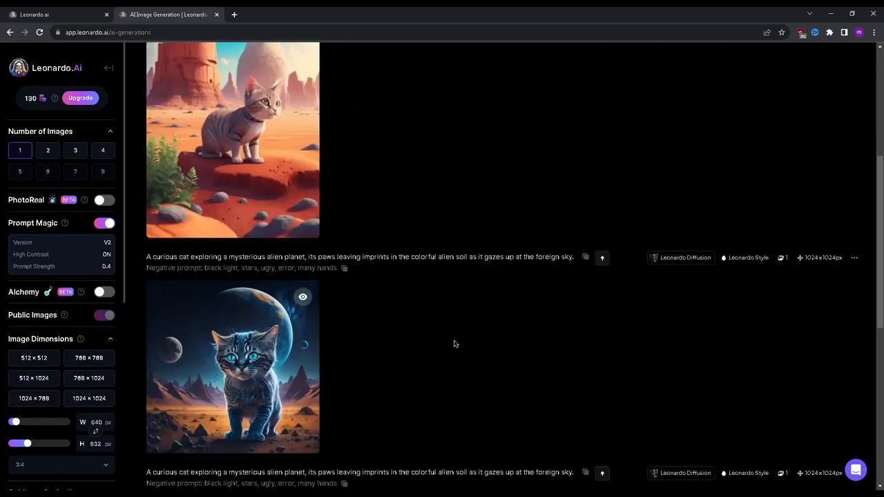
{"action": "scroll", "coordinate": [454, 331], "scroll_direction": "up", "scroll_amount": 5}
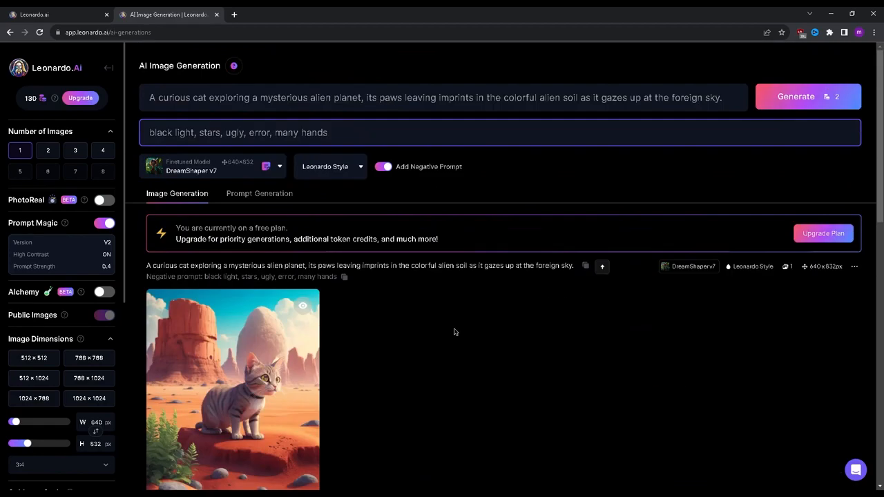